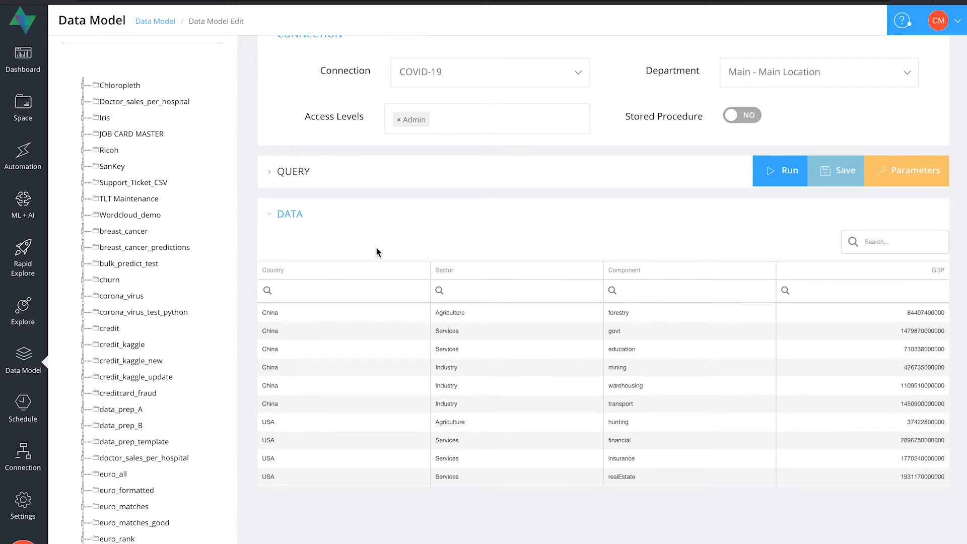
Step: Open Explore and choose the SanKey_data data model
{"action": "left_click", "coordinate": [23, 312]}
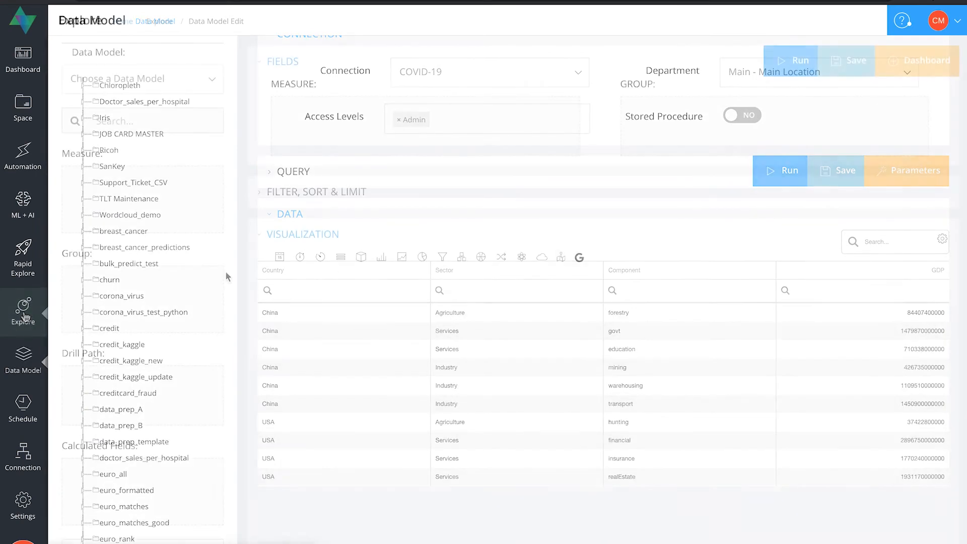
{"action": "left_click", "coordinate": [209, 78]}
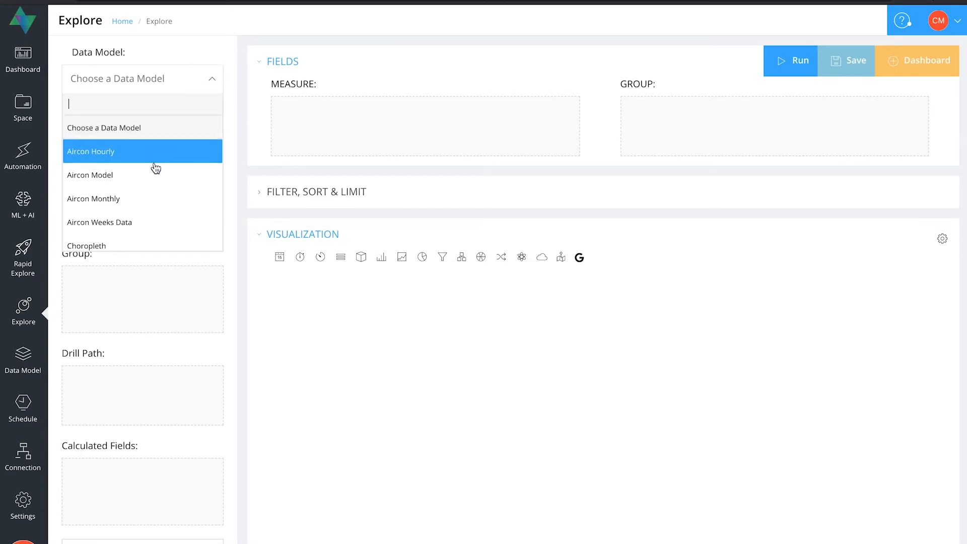
{"action": "scroll", "coordinate": [154, 169], "scroll_direction": "down", "scroll_amount": 5}
{"action": "scroll", "coordinate": [154, 168], "scroll_direction": "down", "scroll_amount": 10}
{"action": "scroll", "coordinate": [154, 169], "scroll_direction": "down", "scroll_amount": 8}
{"action": "left_click", "coordinate": [122, 190]}
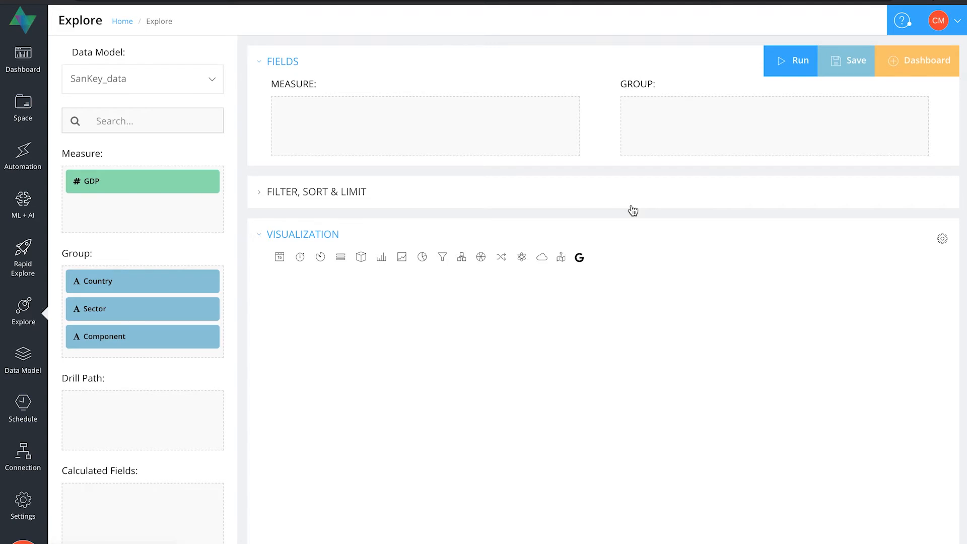
Step: Add GDP as the measure and Country as the group field
{"action": "left_click_drag", "start_coordinate": [135, 180], "coordinate": [372, 118]}
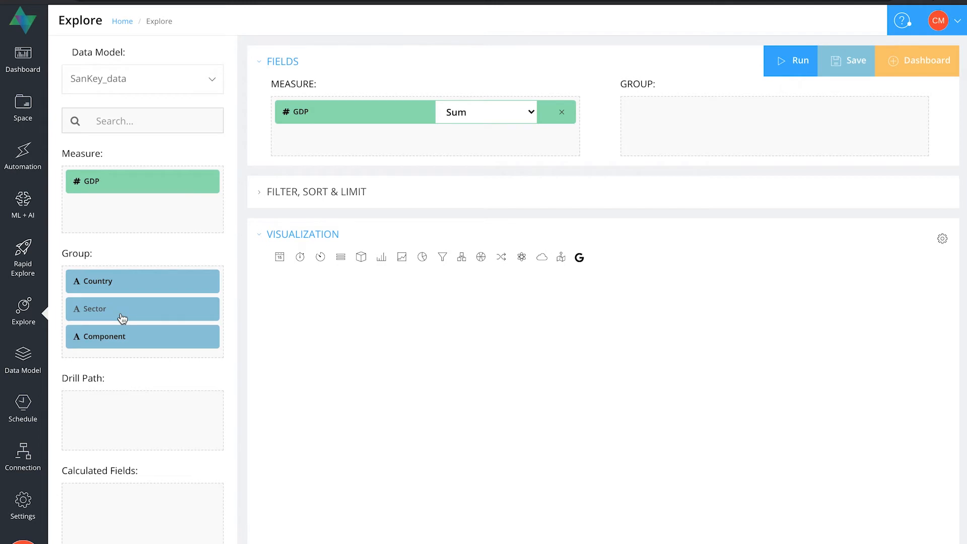
{"action": "left_click_drag", "start_coordinate": [103, 279], "coordinate": [680, 116]}
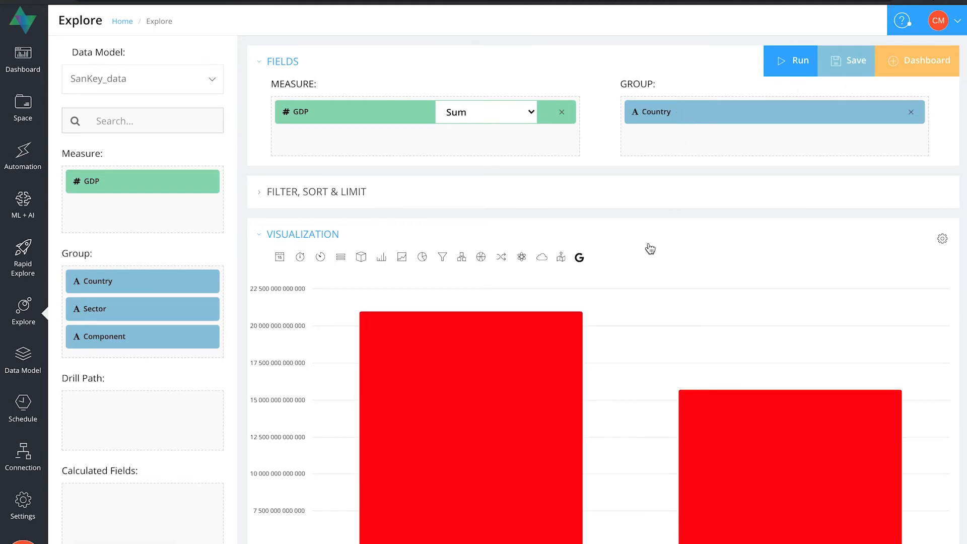
{"action": "scroll", "coordinate": [649, 248], "scroll_direction": "down", "scroll_amount": 2}
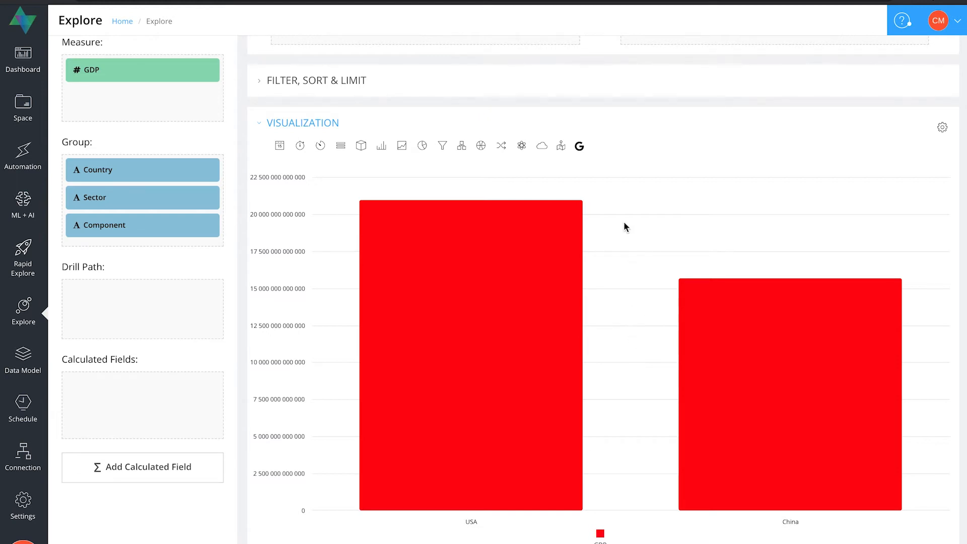
{"action": "mouse_move", "coordinate": [540, 265]}
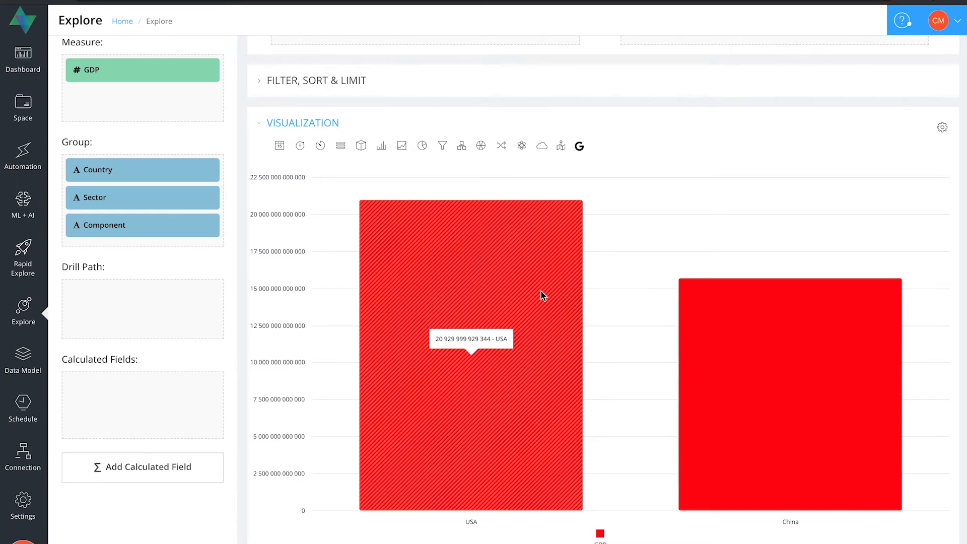
{"action": "mouse_move", "coordinate": [774, 326]}
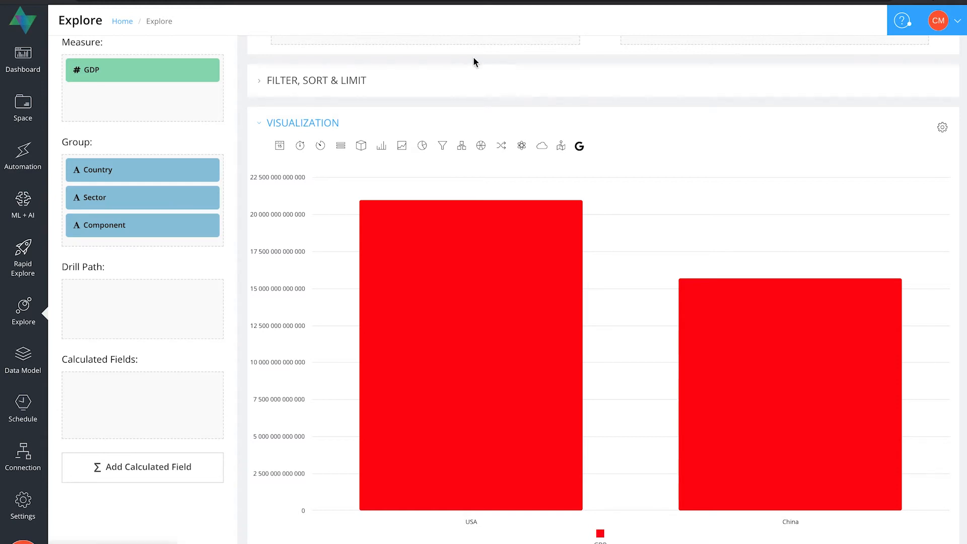
Step: Add Sector as a second group field and switch the visualization to a Sankey chart
{"action": "scroll", "coordinate": [524, 112], "scroll_direction": "up", "scroll_amount": 1}
{"action": "scroll", "coordinate": [526, 114], "scroll_direction": "up", "scroll_amount": 1}
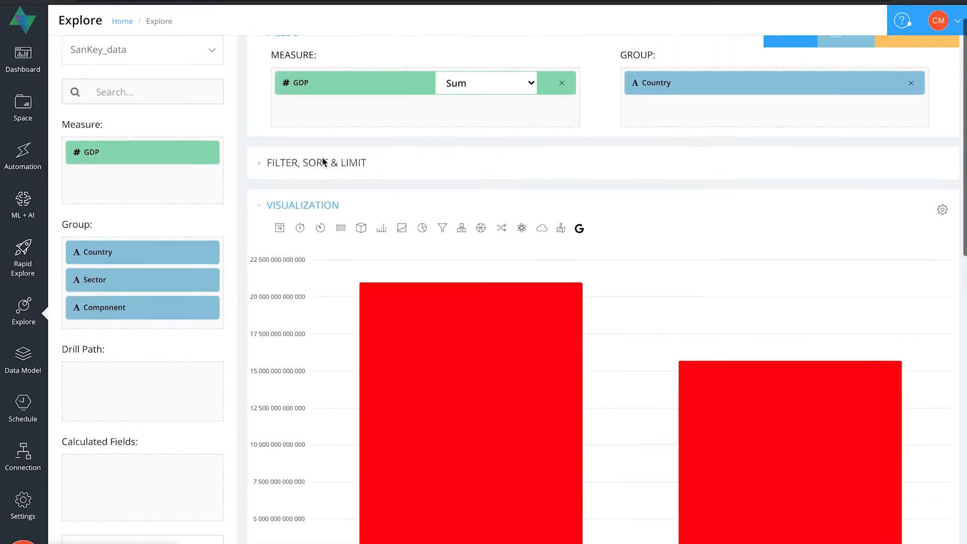
{"action": "left_click_drag", "start_coordinate": [112, 289], "coordinate": [716, 123]}
{"action": "scroll", "coordinate": [652, 212], "scroll_direction": "down", "scroll_amount": 1}
{"action": "scroll", "coordinate": [652, 214], "scroll_direction": "down", "scroll_amount": 1}
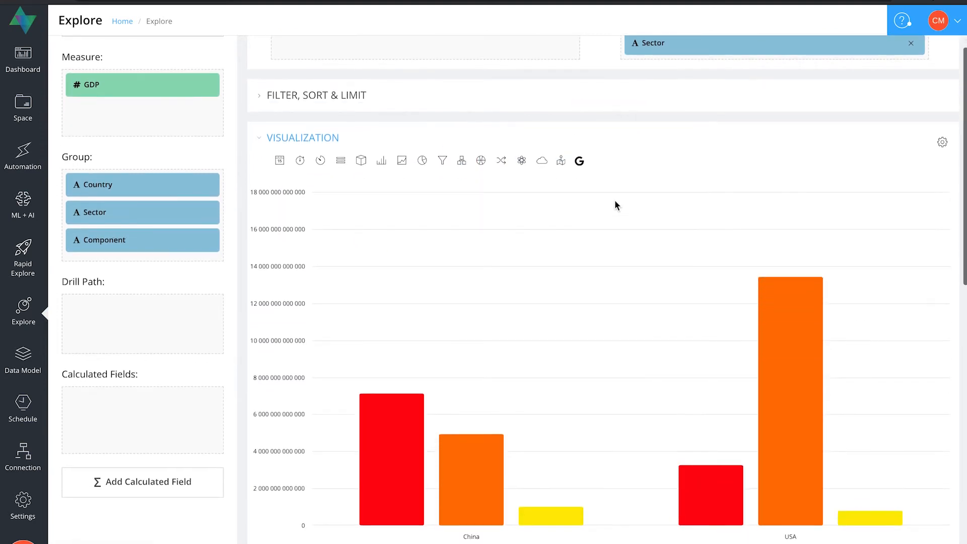
{"action": "left_click", "coordinate": [502, 162]}
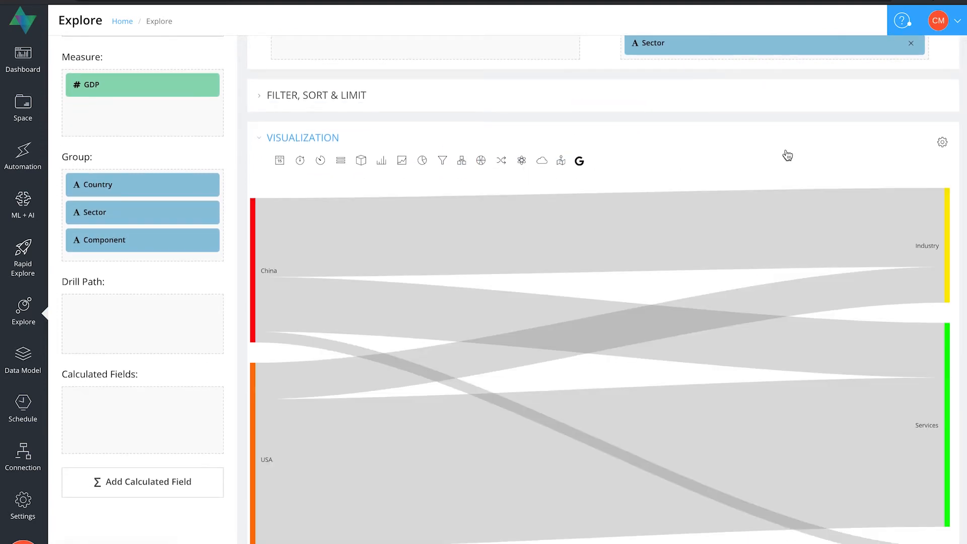
Step: Add Component as a third group field
{"action": "scroll", "coordinate": [783, 166], "scroll_direction": "down", "scroll_amount": 1}
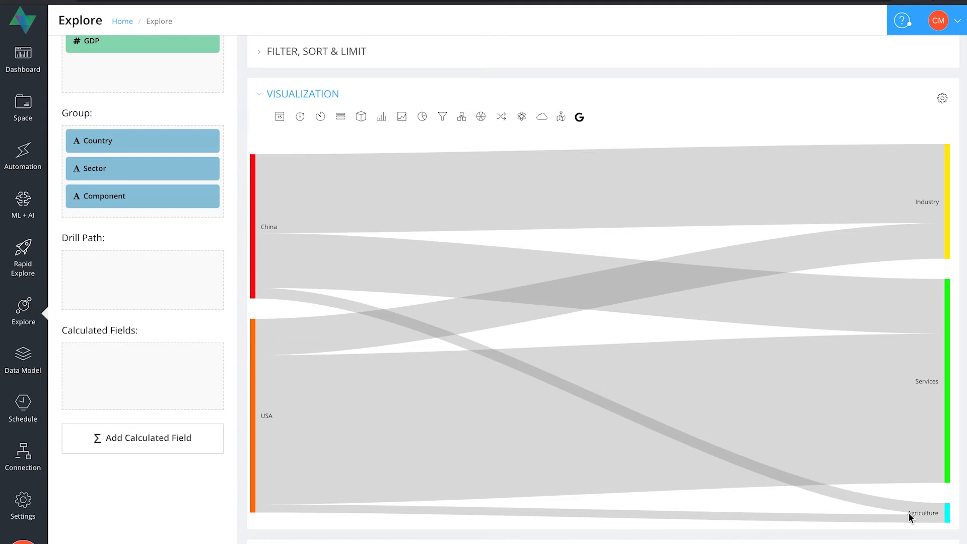
{"action": "scroll", "coordinate": [671, 99], "scroll_direction": "up", "scroll_amount": 1}
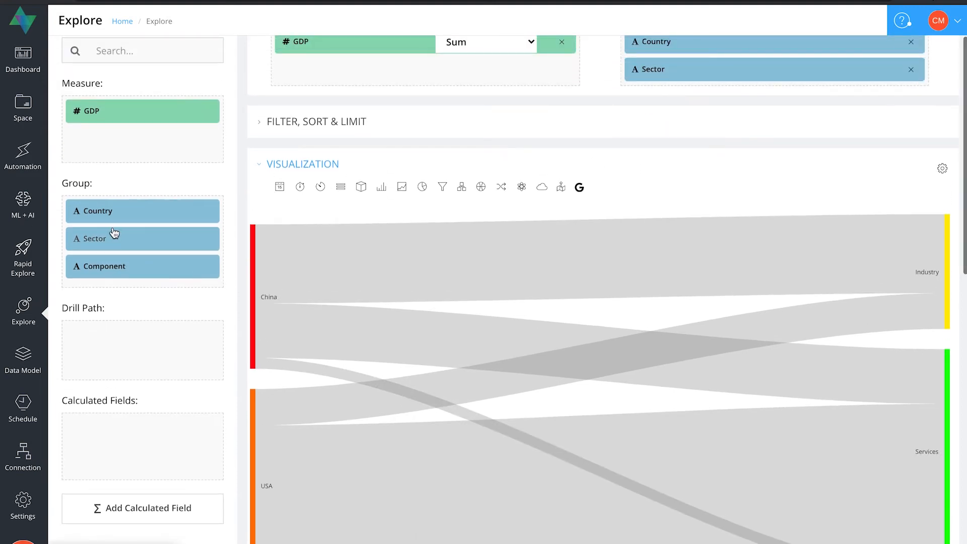
{"action": "left_click_drag", "start_coordinate": [102, 266], "coordinate": [688, 111]}
{"action": "scroll", "coordinate": [675, 147], "scroll_direction": "down", "scroll_amount": 2}
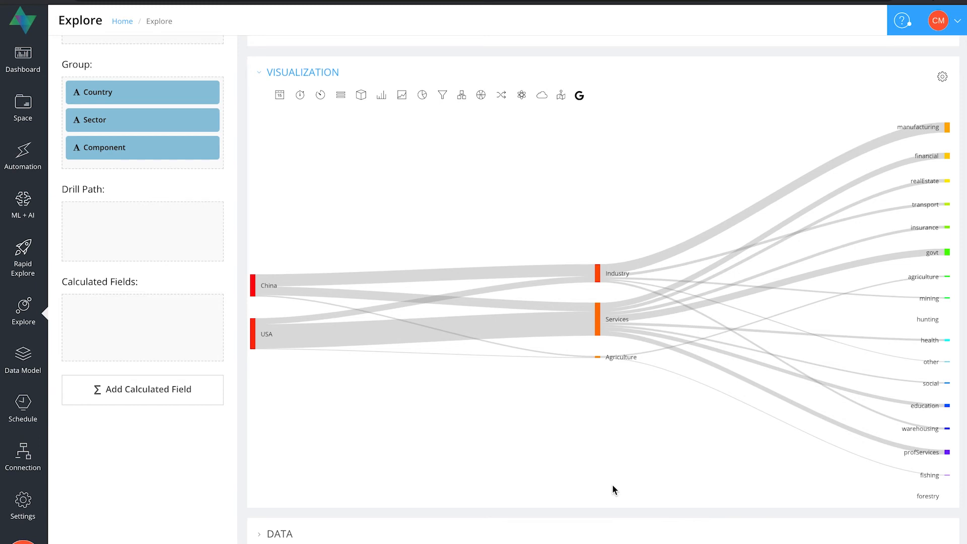
{"action": "scroll", "coordinate": [612, 488], "scroll_direction": "up", "scroll_amount": 1}
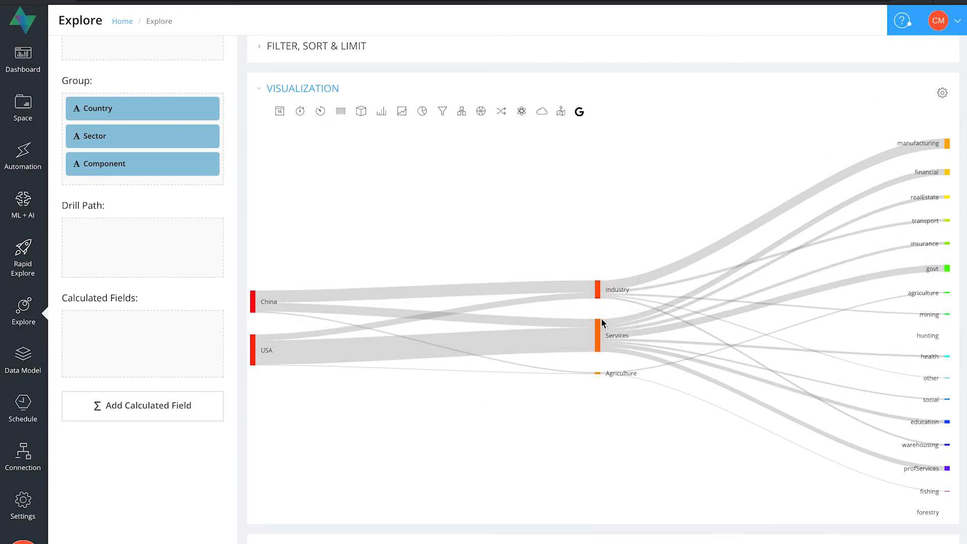
{"action": "scroll", "coordinate": [623, 473], "scroll_direction": "up", "scroll_amount": 3}
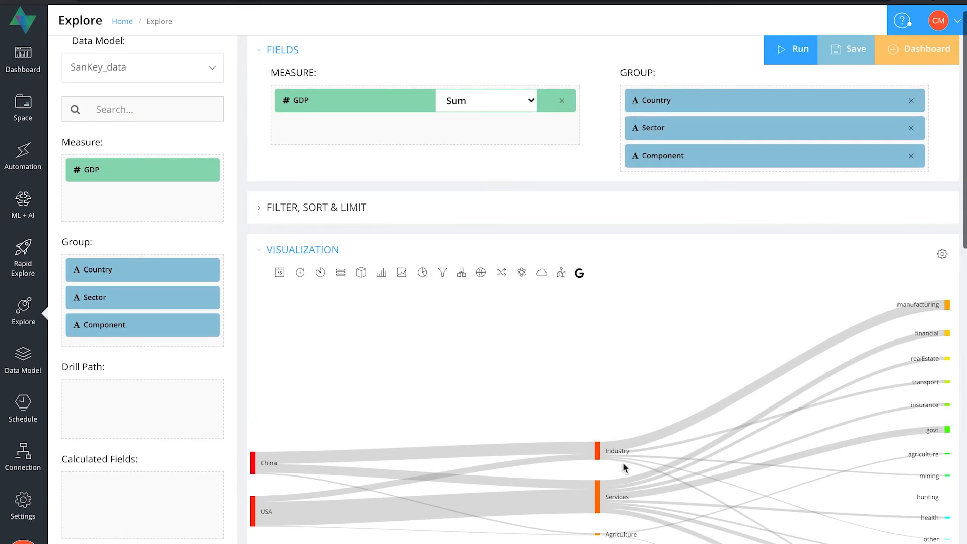
Step: Move Component above Sector in the group fields and rerun the query
{"action": "mouse_move", "coordinate": [699, 162]}
{"action": "left_mouse_down"}
{"action": "mouse_move", "coordinate": [742, 147]}
{"action": "mouse_move", "coordinate": [705, 104]}
{"action": "mouse_move", "coordinate": [687, 121]}
{"action": "mouse_move", "coordinate": [696, 148]}
{"action": "left_mouse_up"}
{"action": "left_click", "coordinate": [781, 50]}
{"action": "scroll", "coordinate": [747, 283], "scroll_direction": "down", "scroll_amount": 1}
{"action": "scroll", "coordinate": [747, 288], "scroll_direction": "down", "scroll_amount": 2}
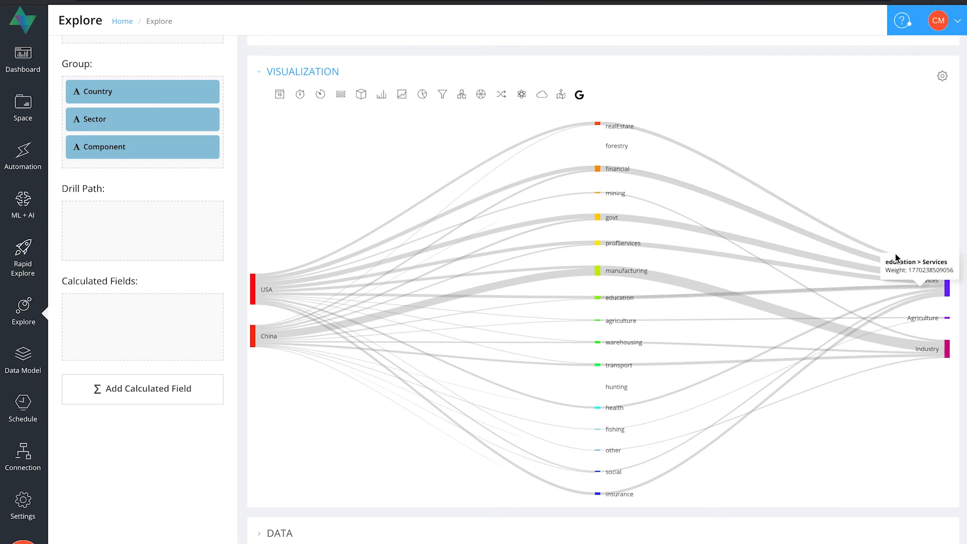
{"action": "scroll", "coordinate": [829, 118], "scroll_direction": "up", "scroll_amount": 3}
{"action": "scroll", "coordinate": [828, 117], "scroll_direction": "down", "scroll_amount": 1}
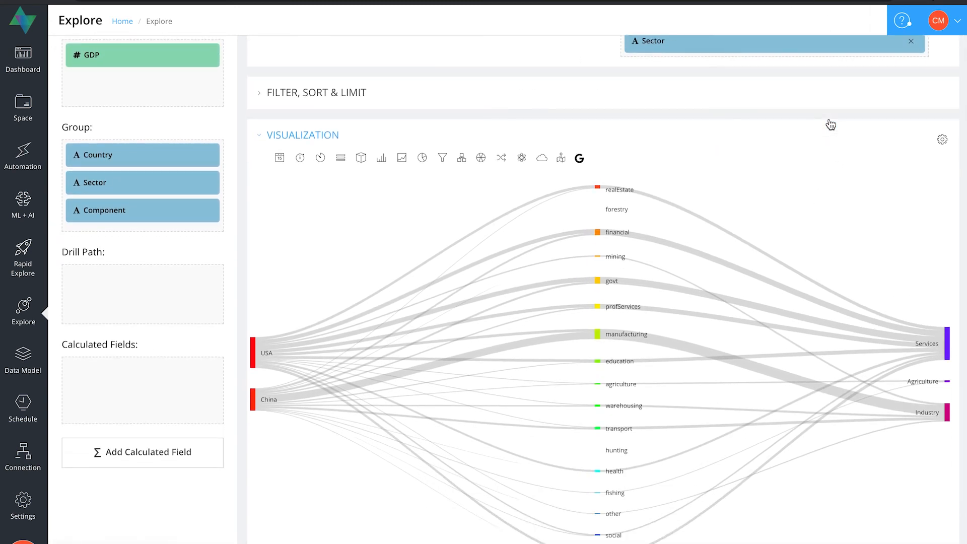
Step: Restore the group order to Country, Sector, Component and rerun the query
{"action": "scroll", "coordinate": [830, 124], "scroll_direction": "up", "scroll_amount": 2}
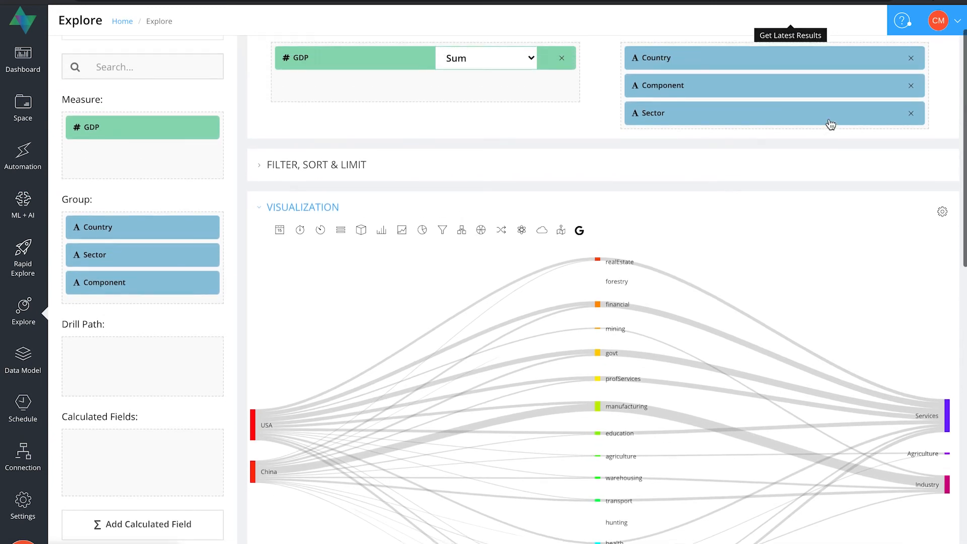
{"action": "scroll", "coordinate": [830, 125], "scroll_direction": "up", "scroll_amount": 1}
{"action": "left_click_drag", "start_coordinate": [739, 123], "coordinate": [735, 168]}
{"action": "left_click", "coordinate": [796, 46]}
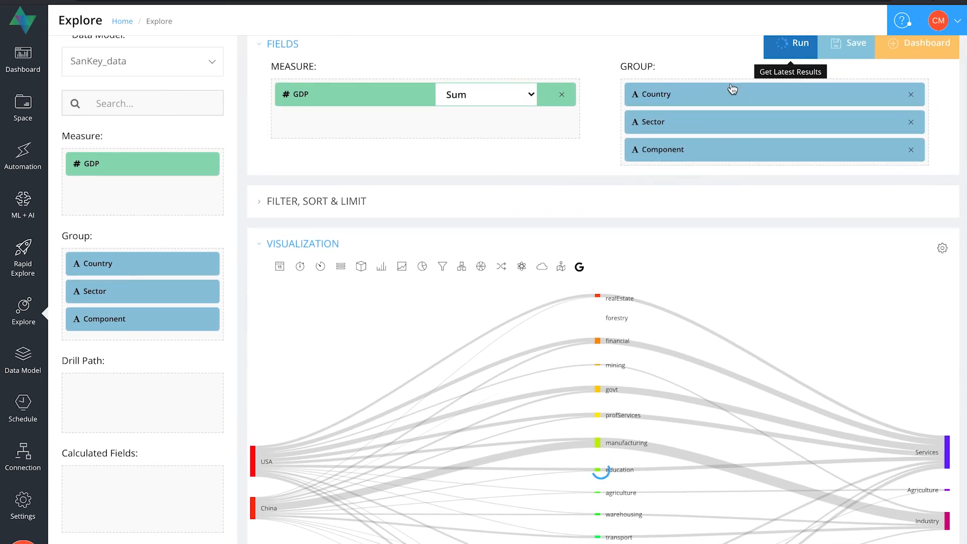
{"action": "scroll", "coordinate": [552, 257], "scroll_direction": "down", "scroll_amount": 1}
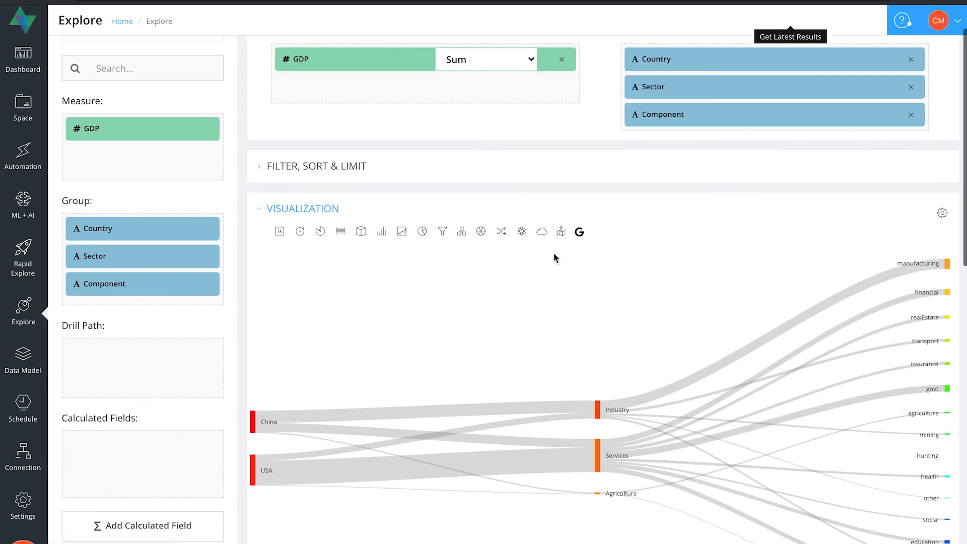
Step: Add a filter with Country equal to USA and rerun the query
{"action": "left_click", "coordinate": [264, 173]}
{"action": "left_click_drag", "start_coordinate": [98, 229], "coordinate": [340, 242]}
{"action": "left_click", "coordinate": [408, 216]}
{"action": "left_click", "coordinate": [441, 230]}
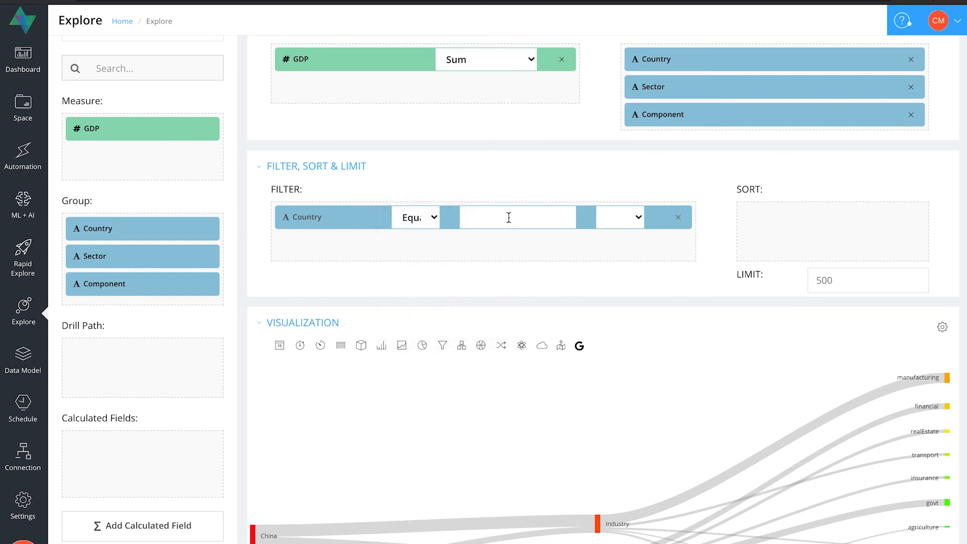
{"action": "left_click", "coordinate": [509, 217]}
{"action": "type", "text": "USA"}
{"action": "scroll", "coordinate": [744, 217], "scroll_direction": "up", "scroll_amount": 2}
{"action": "left_click", "coordinate": [791, 62]}
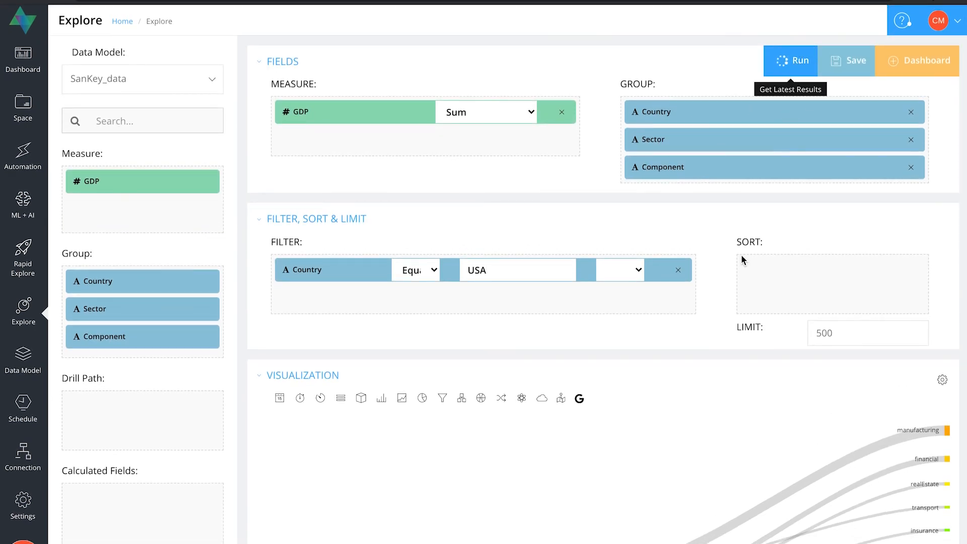
Step: Inspect the filtered Sankey chart and browse the colour palette options in its settings
{"action": "scroll", "coordinate": [741, 255], "scroll_direction": "down", "scroll_amount": 5}
{"action": "scroll", "coordinate": [554, 462], "scroll_direction": "down", "scroll_amount": 2}
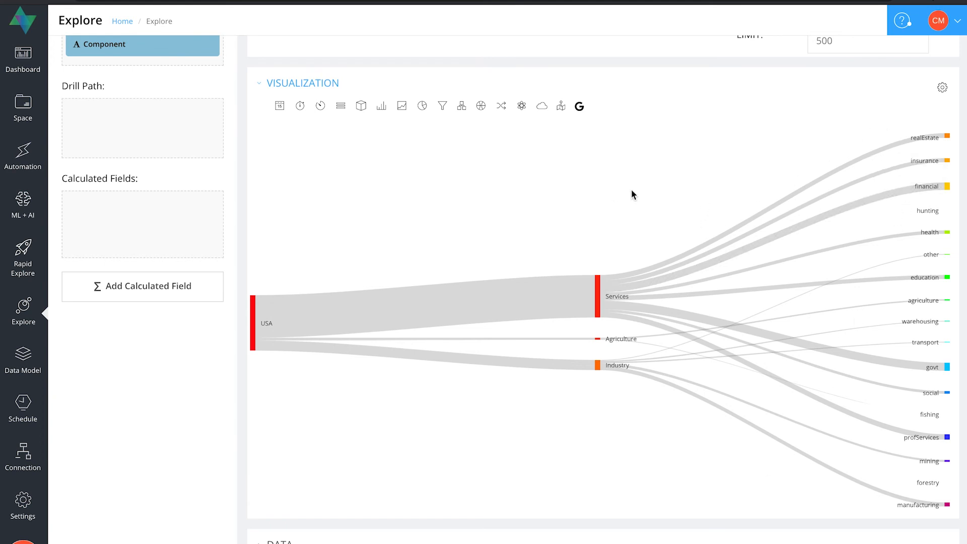
{"action": "mouse_move", "coordinate": [946, 137]}
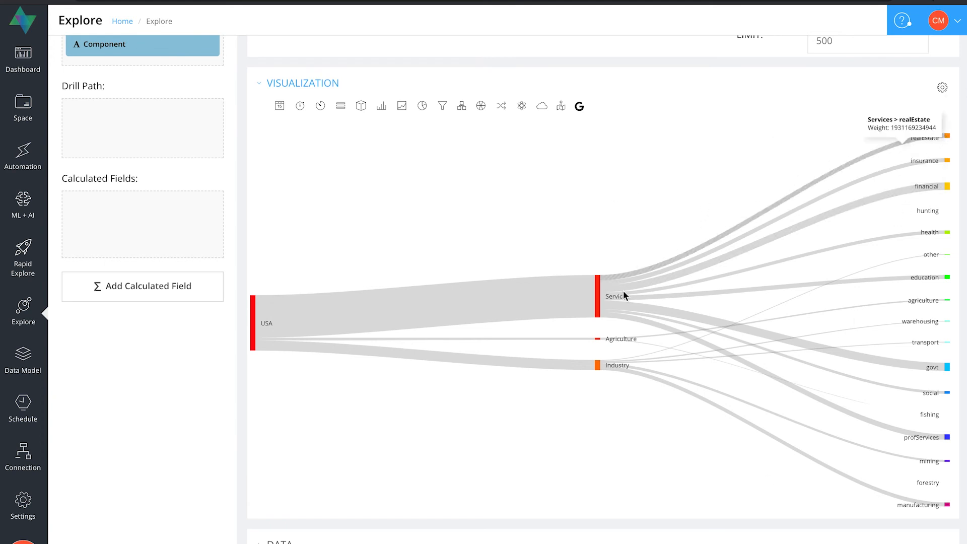
{"action": "mouse_move", "coordinate": [573, 306]}
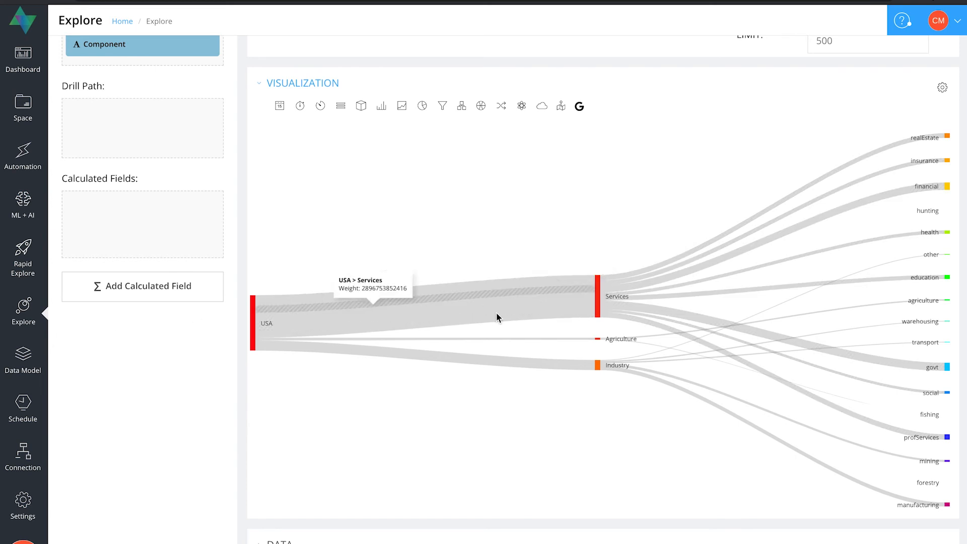
{"action": "mouse_move", "coordinate": [742, 297]}
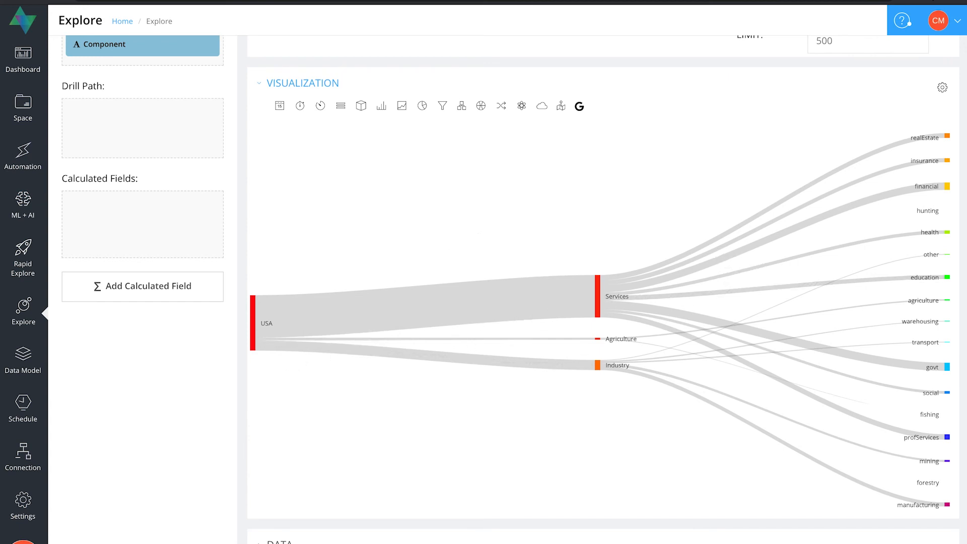
{"action": "left_click", "coordinate": [943, 88]}
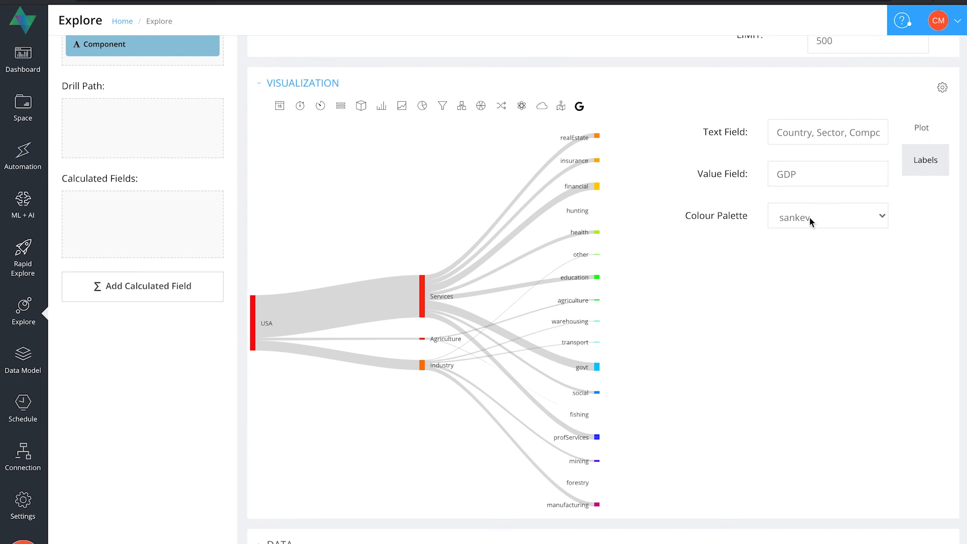
{"action": "left_click", "coordinate": [838, 216]}
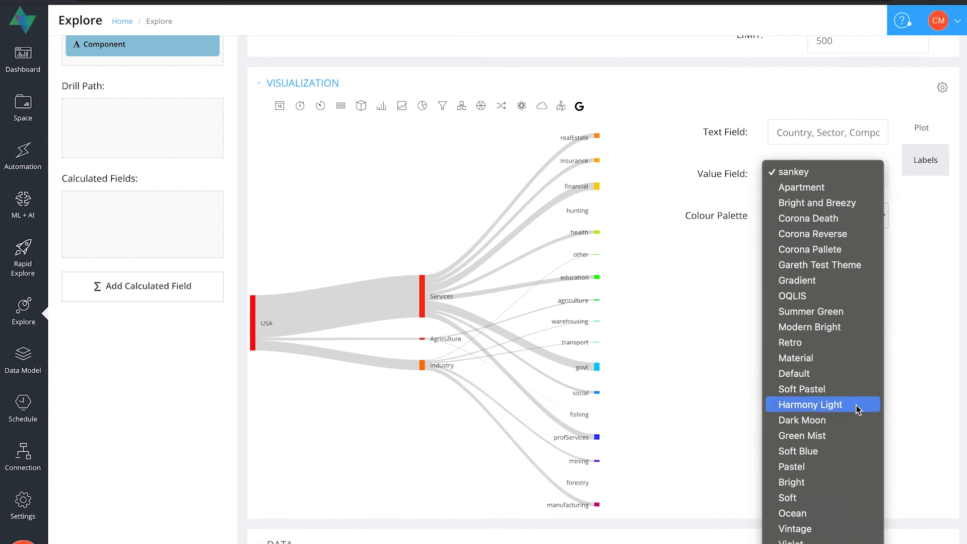
{"action": "left_click", "coordinate": [933, 401]}
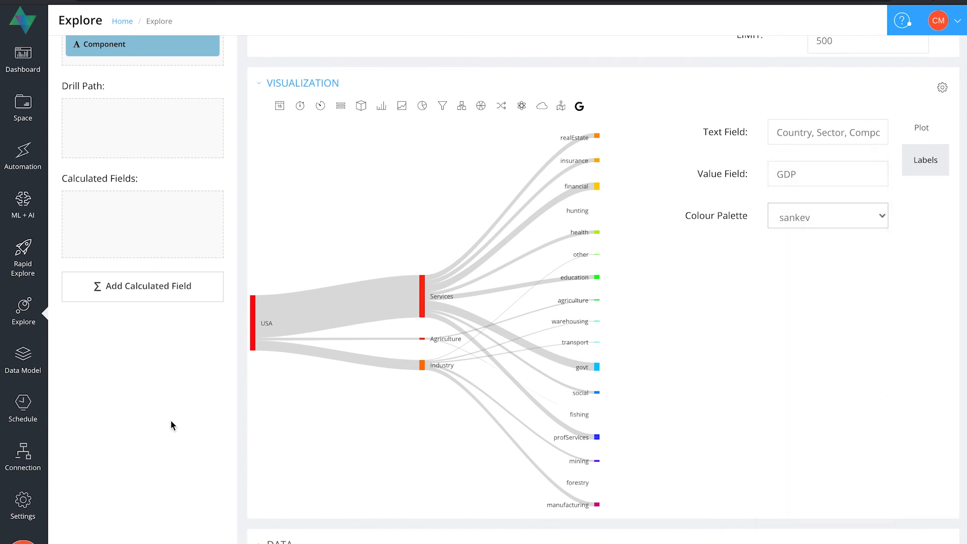